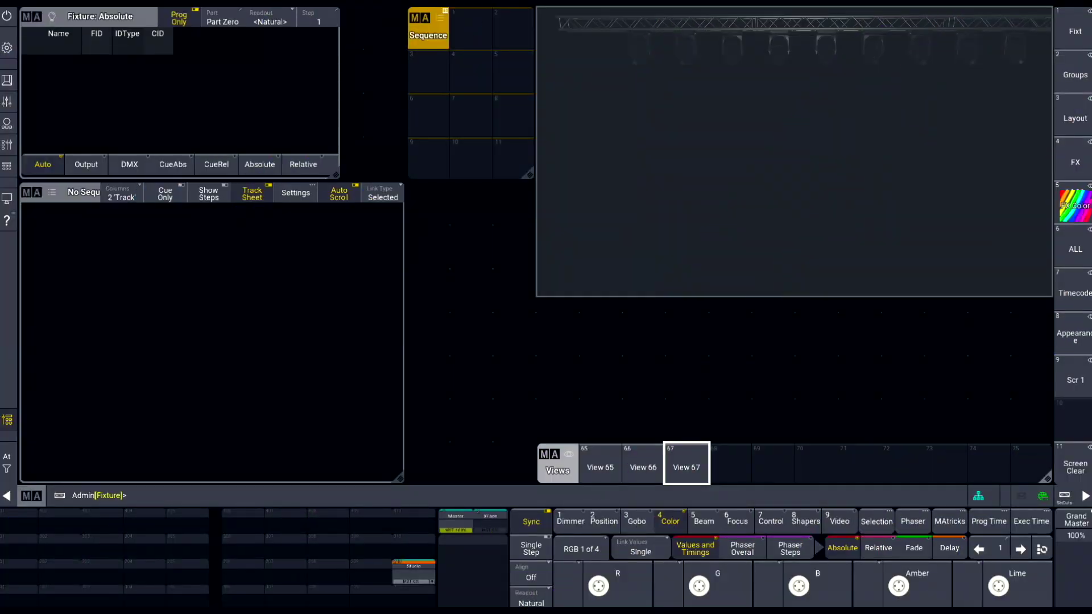
Select fixtures 1 Thru 4 At Full and check their values in the Fixture sheet
{"action": "type", "text": "Thru 4"}
{"action": "key", "text": "Return"}
{"action": "type", "text": "At Full"}
{"action": "key", "text": "Return"}
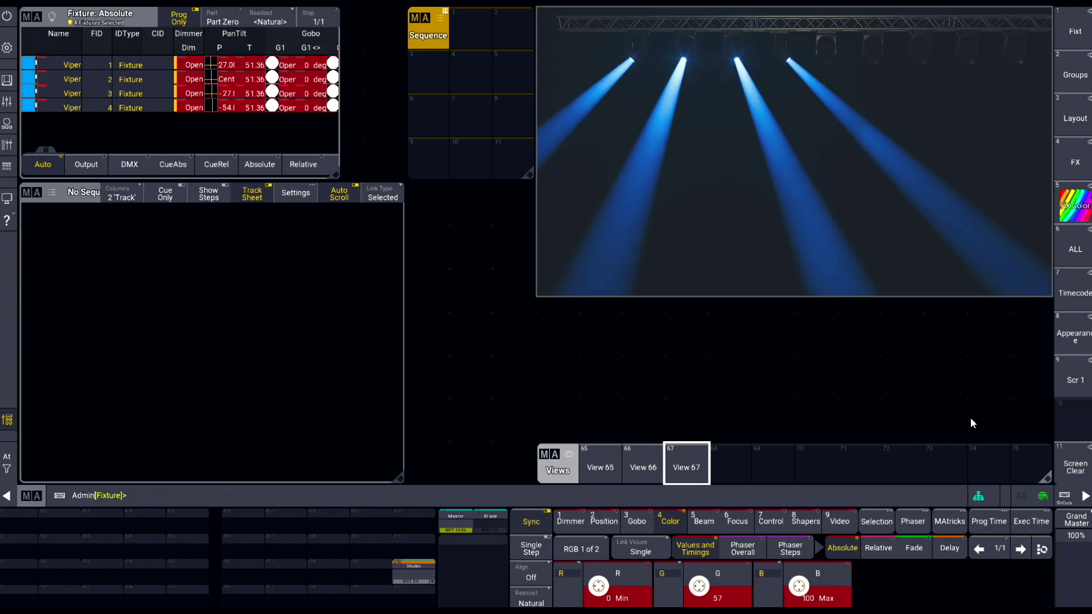
{"action": "scroll", "coordinate": [255, 86], "scroll_direction": "right", "scroll_amount": 5}
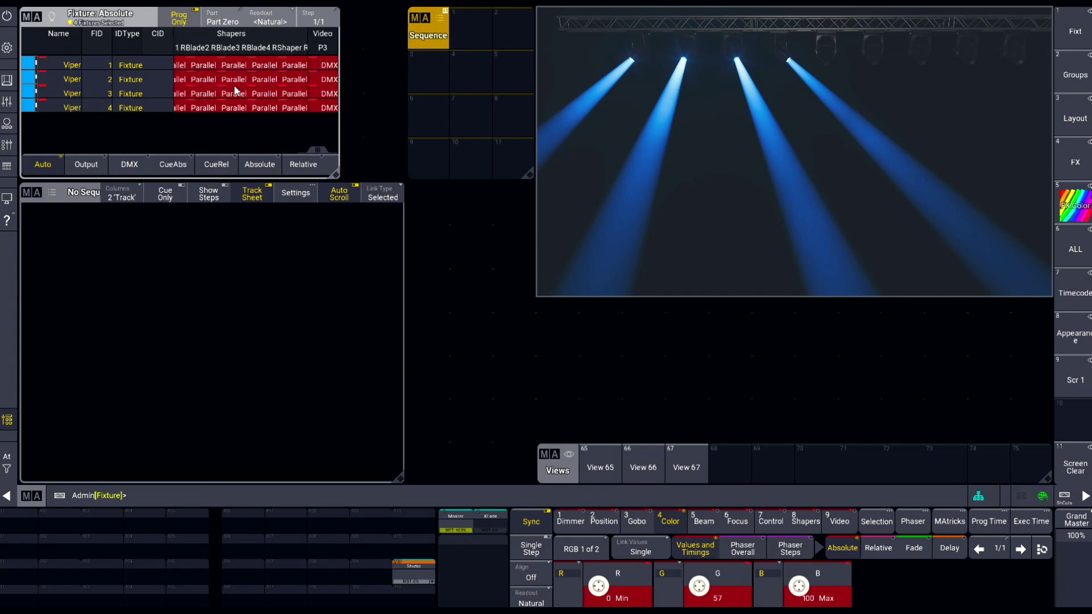
{"action": "scroll", "coordinate": [227, 79], "scroll_direction": "left", "scroll_amount": 5}
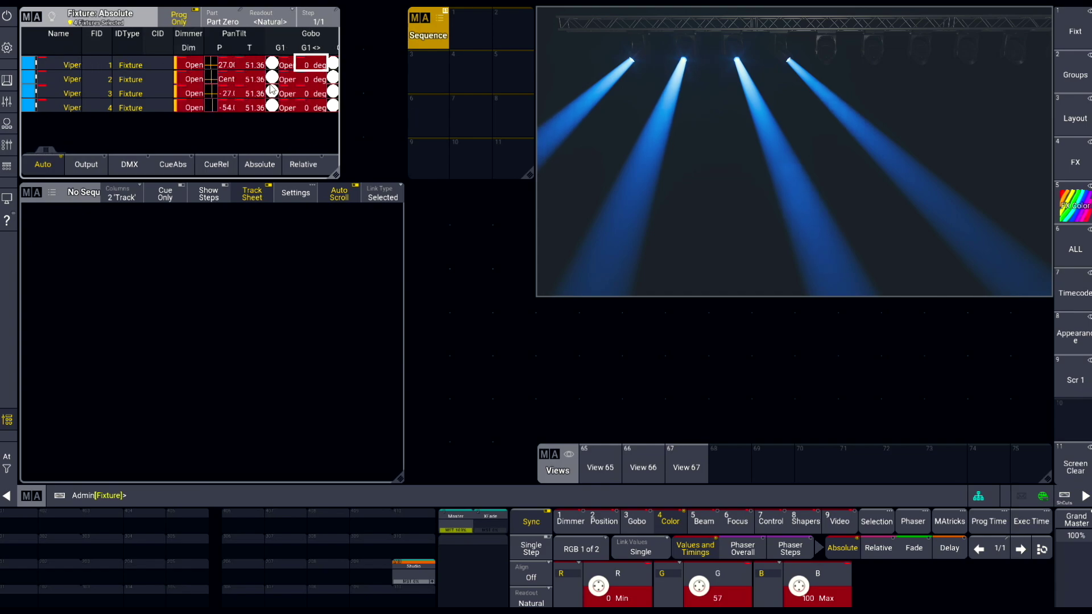
Store the current look as Cue 1 of Sequence 1, then change the Vipers' tilt
{"action": "left_click", "coordinate": [473, 33]}
{"action": "left_click", "coordinate": [473, 34]}
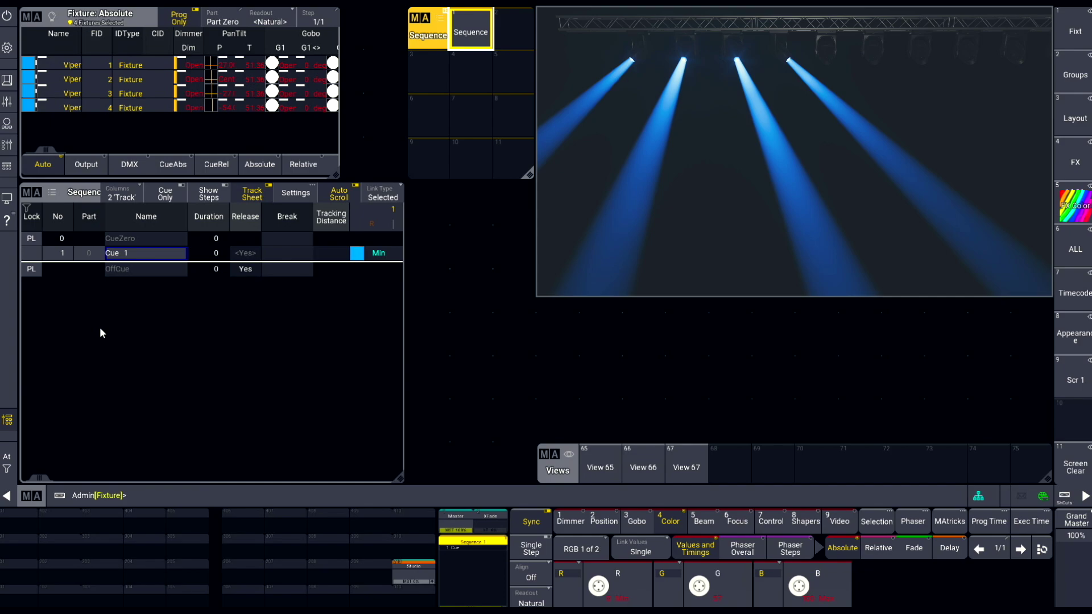
{"action": "left_click", "coordinate": [603, 520]}
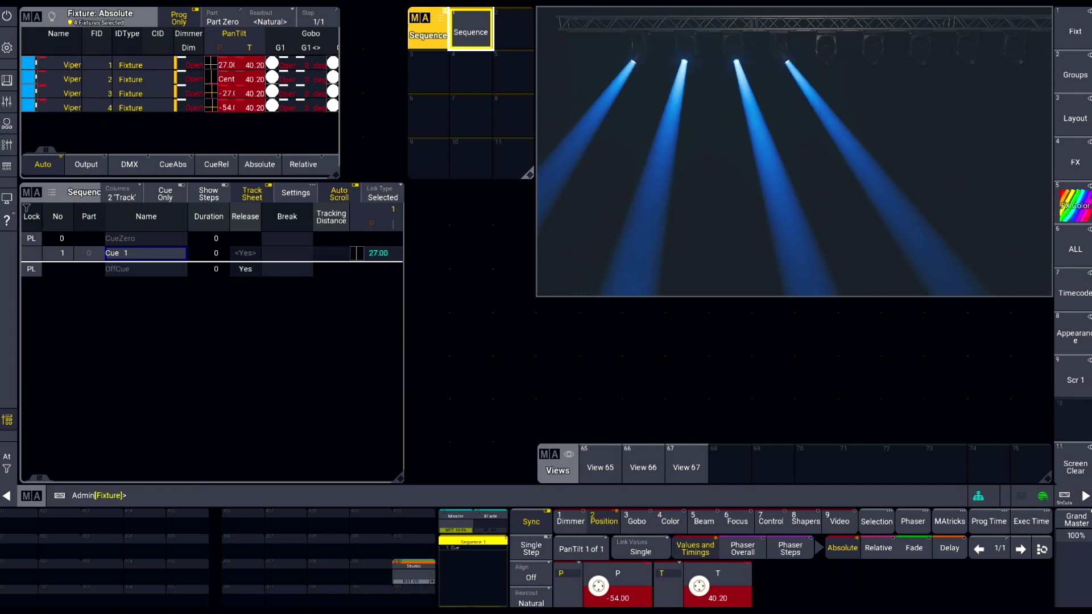
{"action": "scroll", "coordinate": [699, 586], "scroll_direction": "up", "scroll_amount": 9}
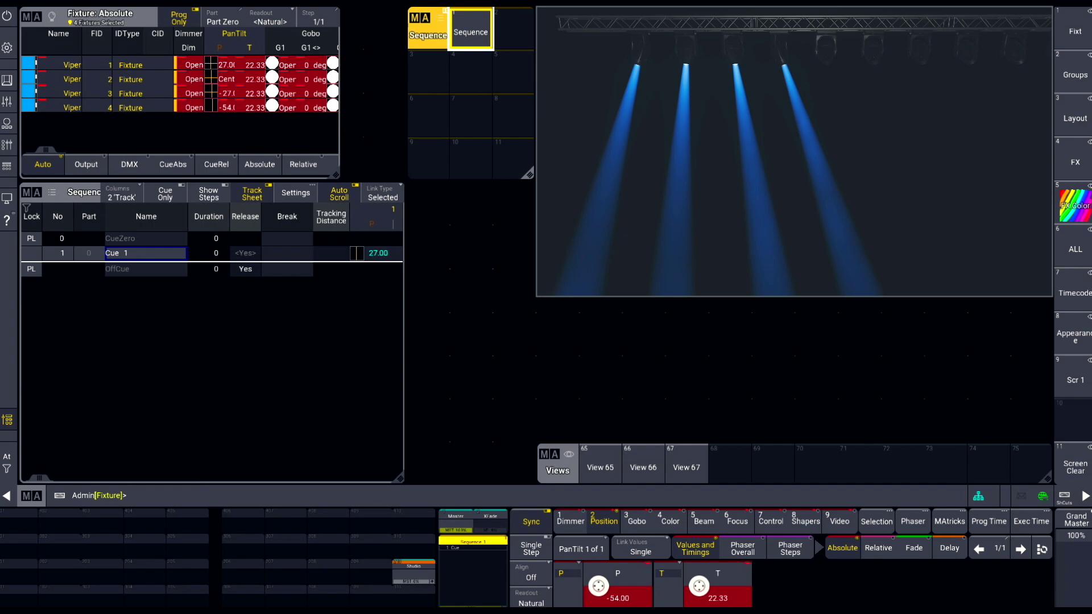
Store each new tilt look as Cues 2, 3 and 4 of Sequence 1
{"action": "key", "text": "s"}
{"action": "left_click", "coordinate": [471, 32]}
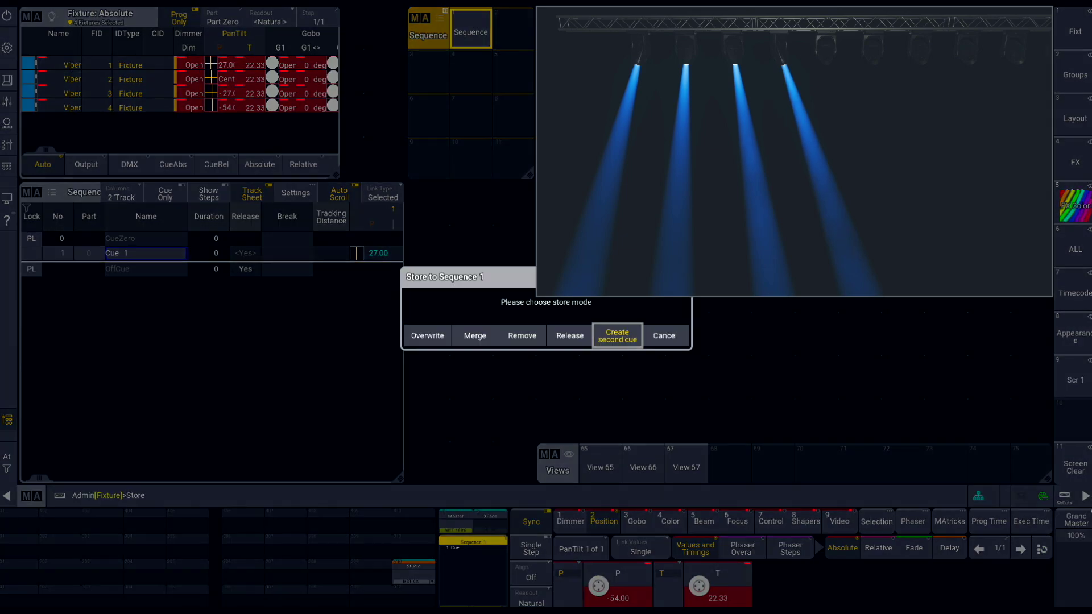
{"action": "key", "text": "Return"}
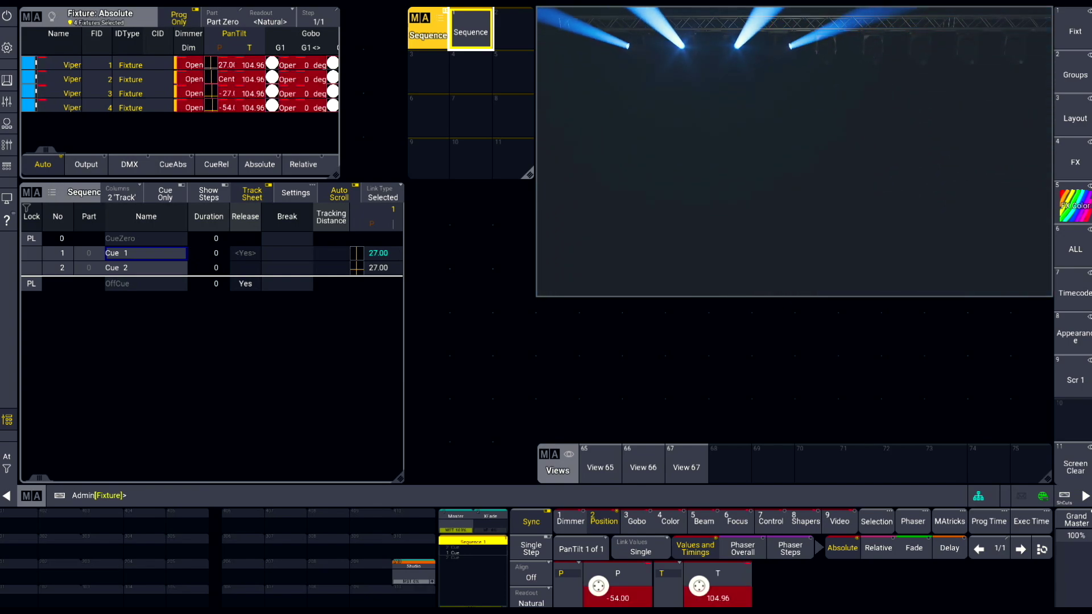
{"action": "key", "text": "s"}
{"action": "key", "text": "Return"}
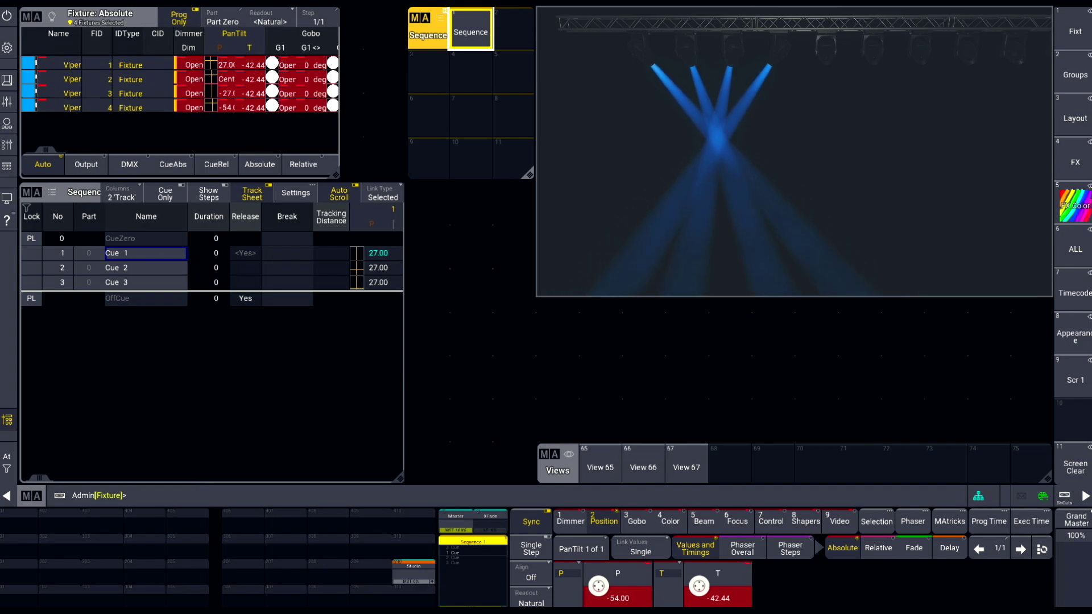
{"action": "type", "text": "Store"}
{"action": "key", "text": "Return"}
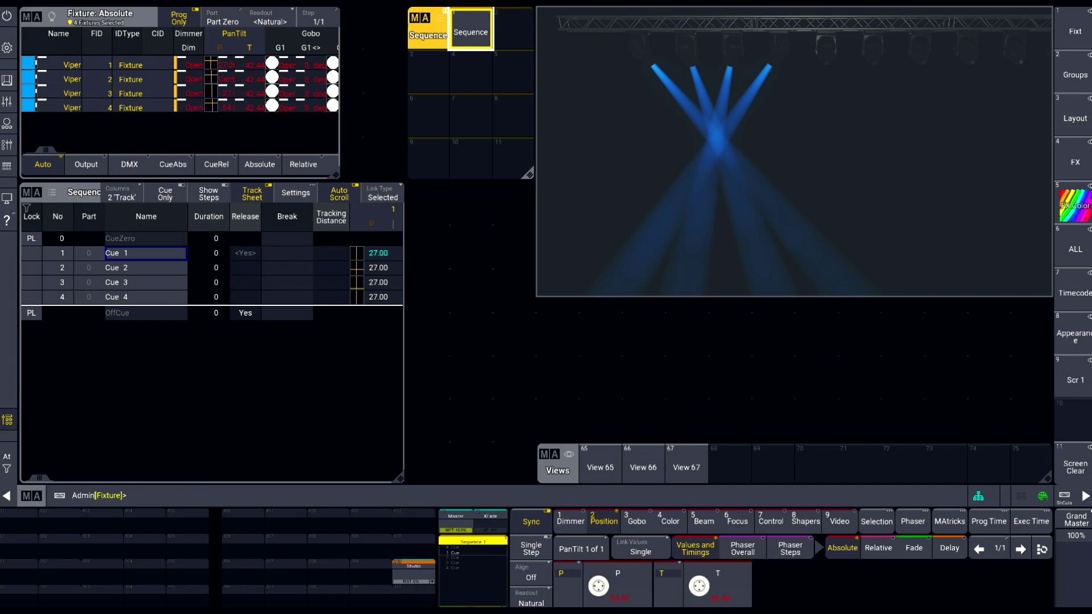
Empty the programmer with ClearAll and bring the Sequence 1 cue list into view
{"action": "type", "text": "ClearAll"}
{"action": "key", "text": "Return"}
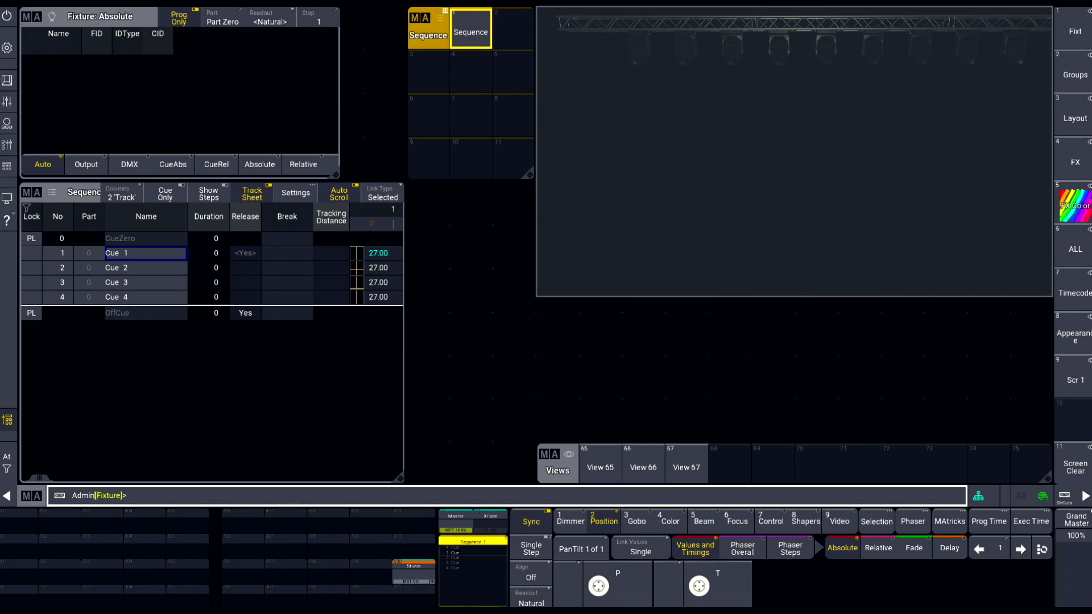
{"action": "left_click", "coordinate": [392, 281]}
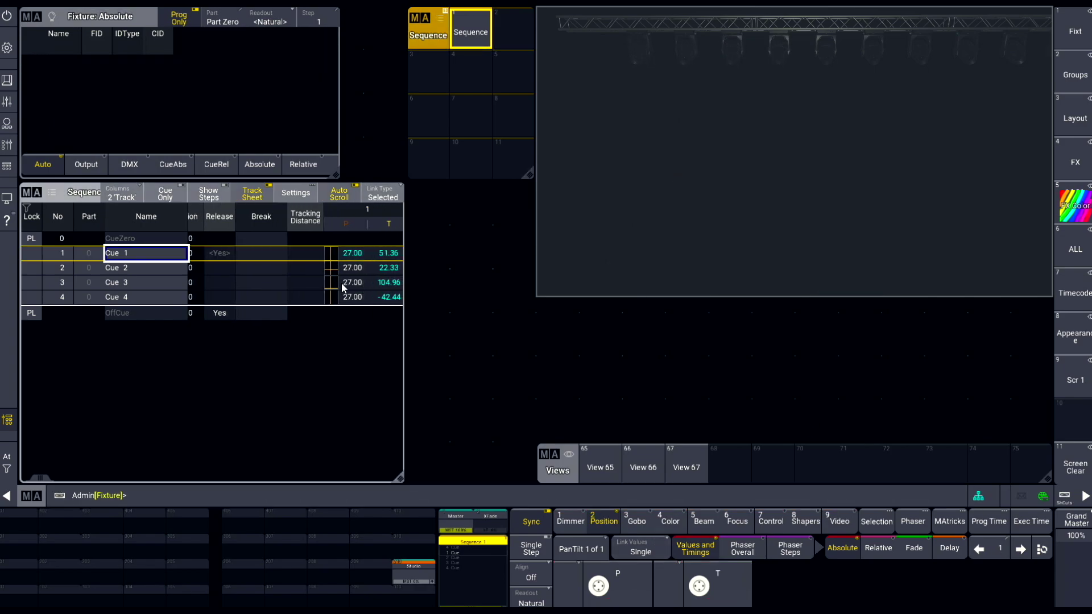
{"action": "mouse_move", "coordinate": [343, 287]}
{"action": "left_mouse_down"}
{"action": "mouse_move", "coordinate": [245, 273]}
{"action": "mouse_move", "coordinate": [57, 208]}
{"action": "mouse_move", "coordinate": [36, 220]}
{"action": "mouse_move", "coordinate": [59, 220]}
{"action": "left_mouse_up"}
{"action": "scroll", "coordinate": [261, 294], "scroll_direction": "right", "scroll_amount": 5}
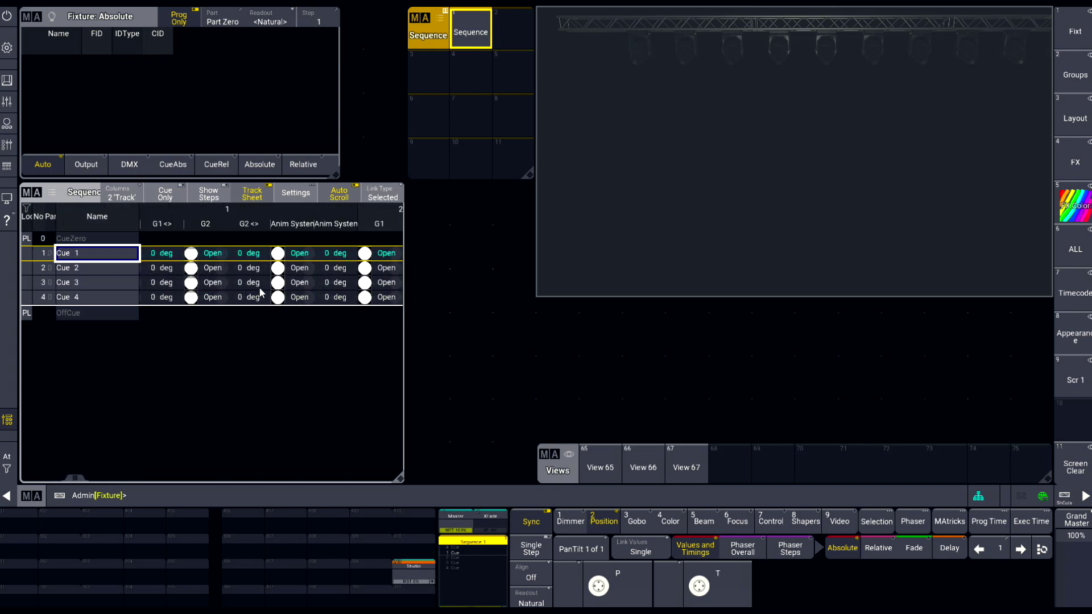
{"action": "scroll", "coordinate": [263, 290], "scroll_direction": "left", "scroll_amount": 5}
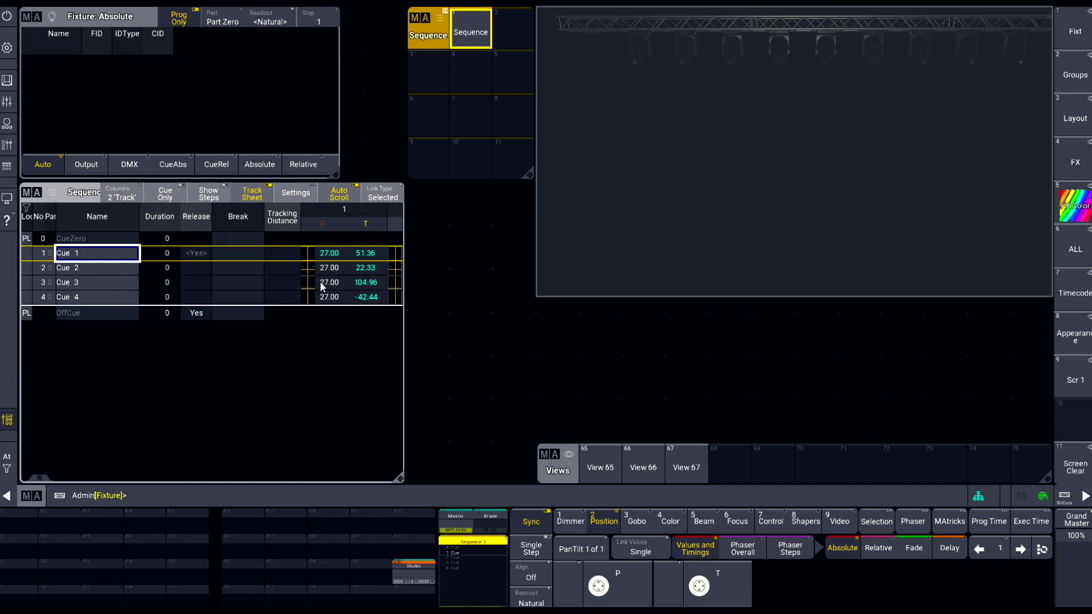
Play Cue 1 then Cue 2, and reselect the four Vipers with the Color feature
{"action": "key", "text": "space"}
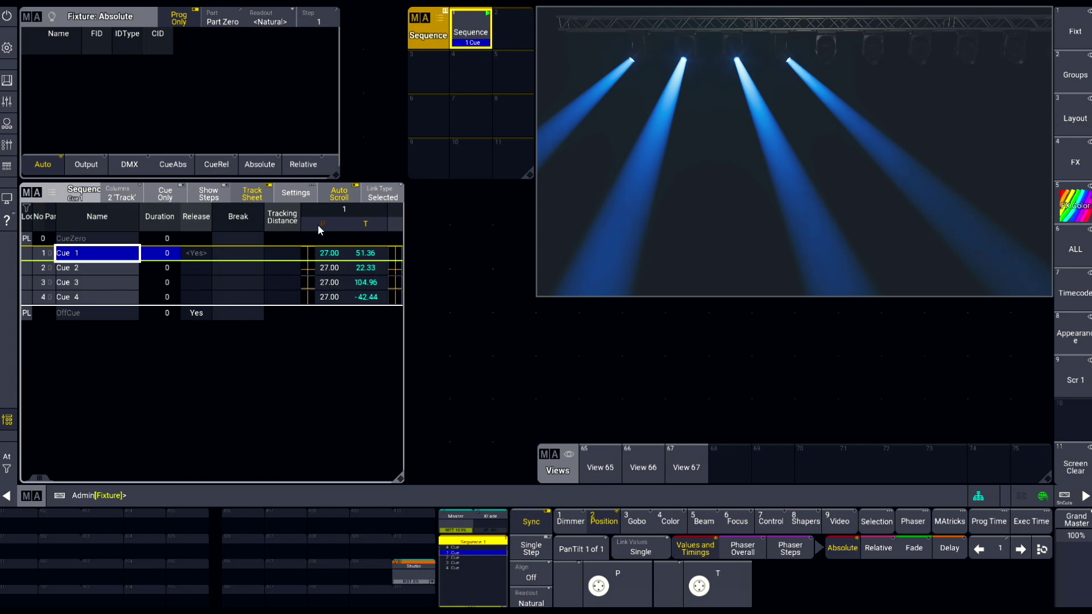
{"action": "key", "text": "space"}
{"action": "scroll", "coordinate": [317, 224], "scroll_direction": "right", "scroll_amount": 5}
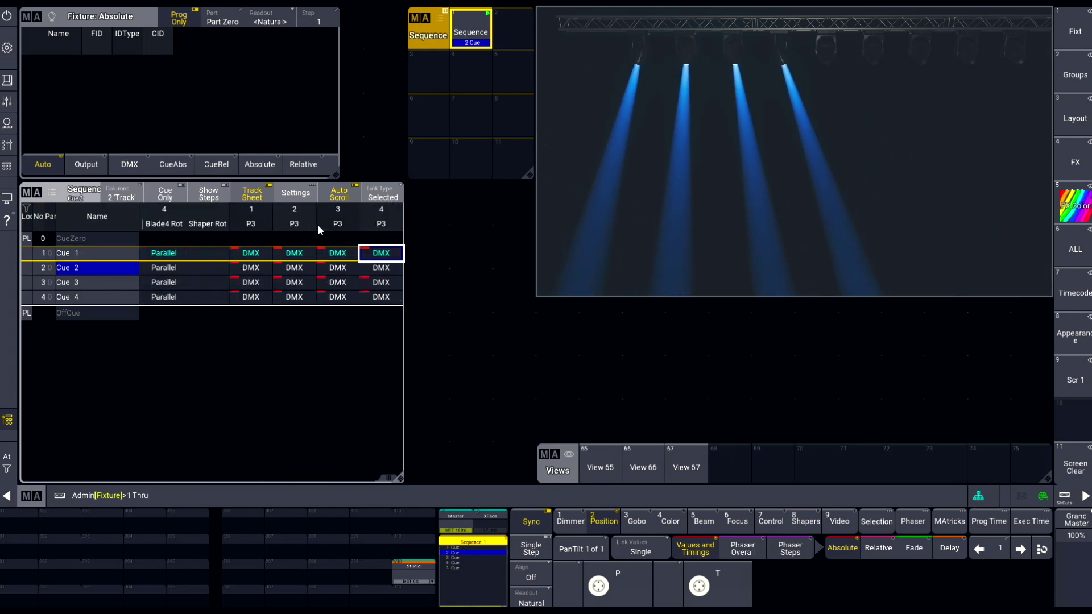
{"action": "left_click", "coordinate": [317, 224]}
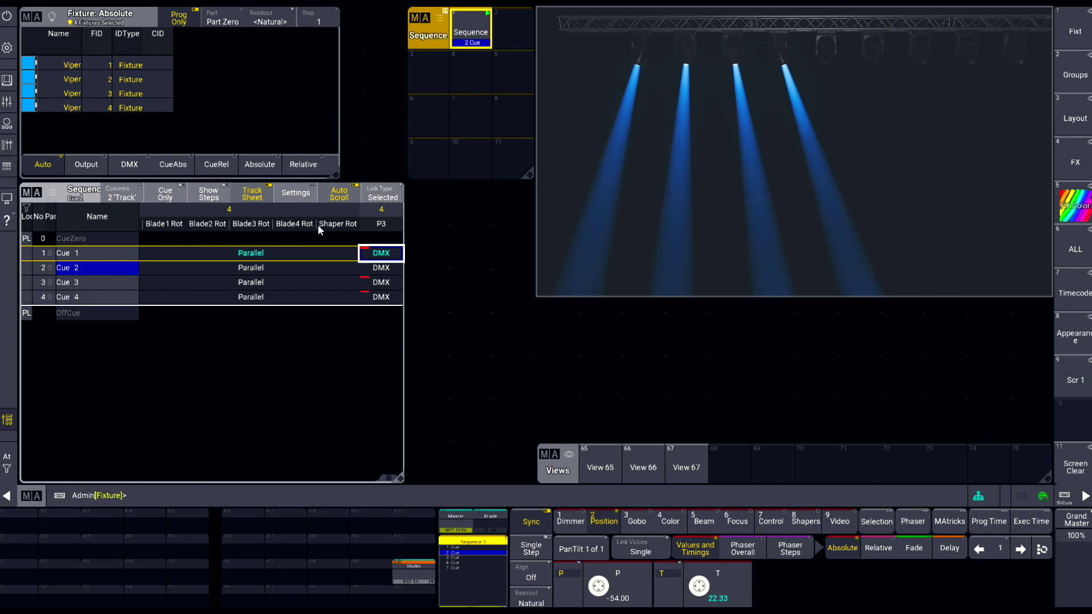
{"action": "left_click", "coordinate": [663, 526]}
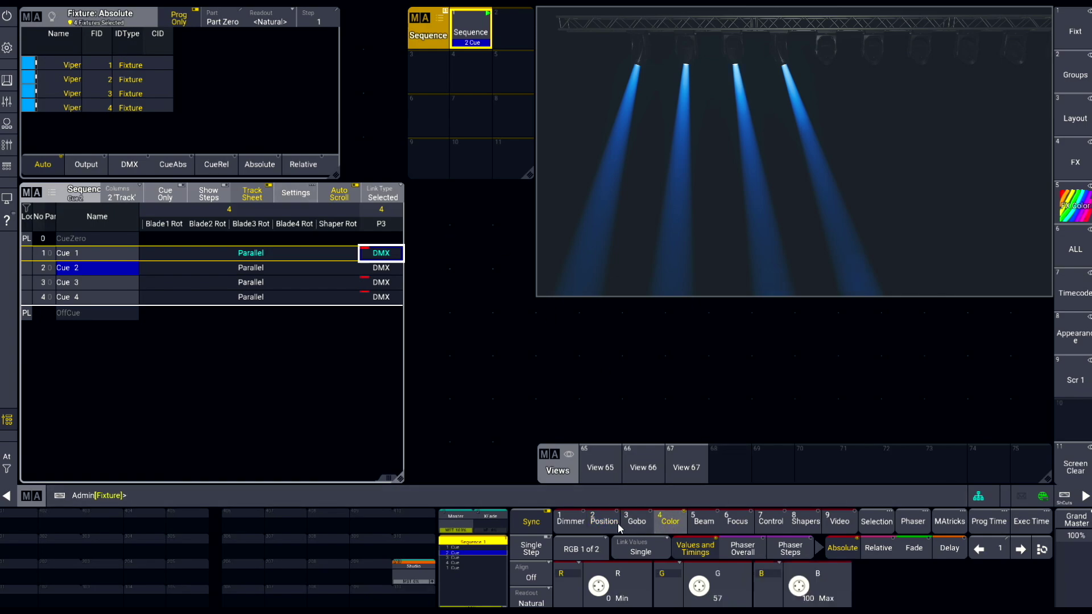
{"action": "scroll", "coordinate": [282, 279], "scroll_direction": "right", "scroll_amount": 5}
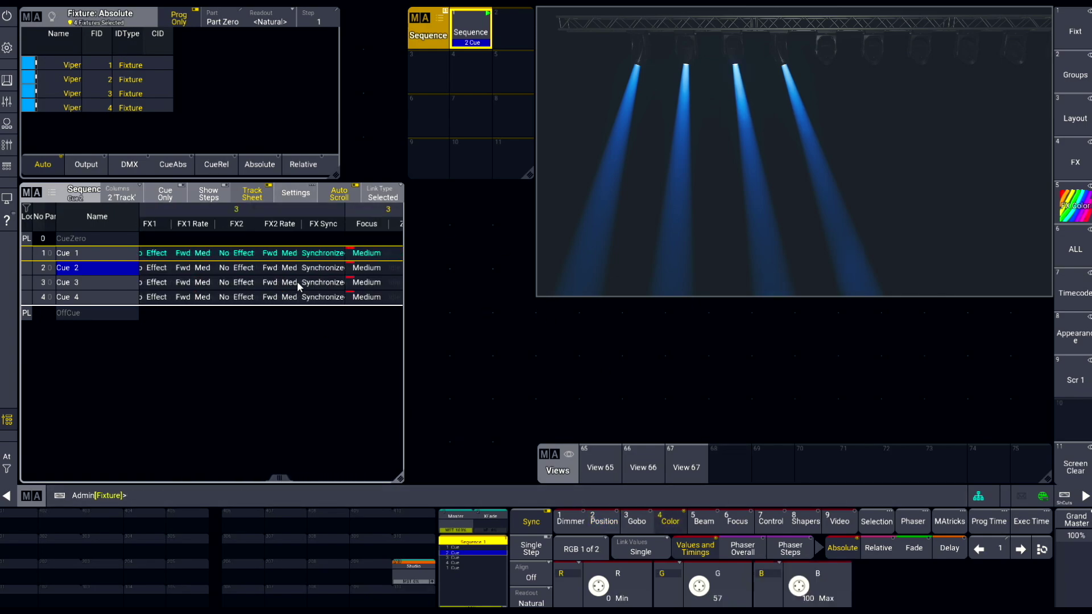
{"action": "scroll", "coordinate": [351, 286], "scroll_direction": "right", "scroll_amount": 4}
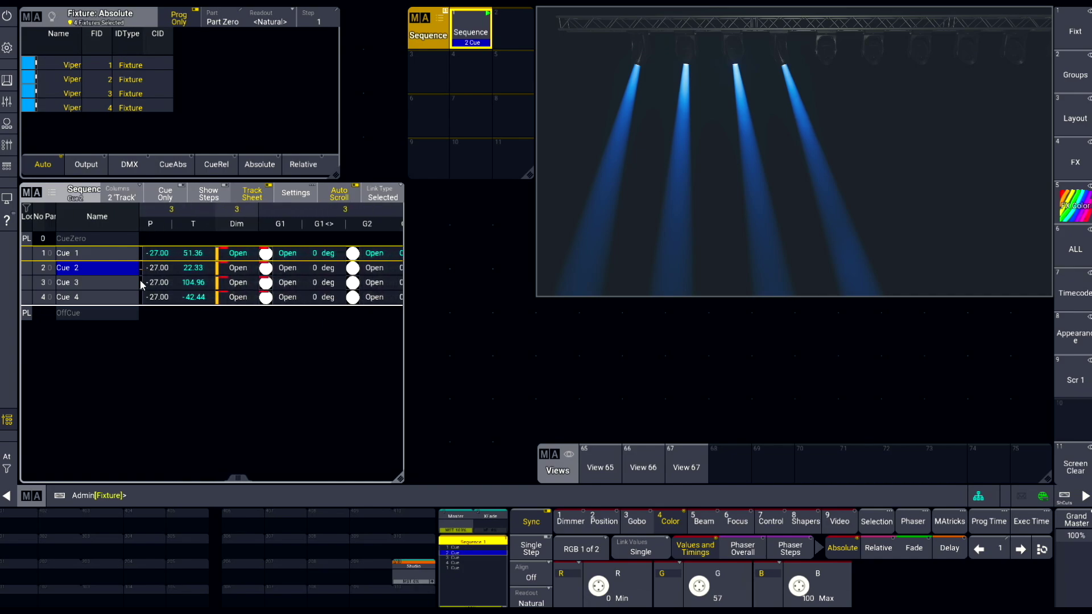
{"action": "scroll", "coordinate": [317, 298], "scroll_direction": "right", "scroll_amount": 5}
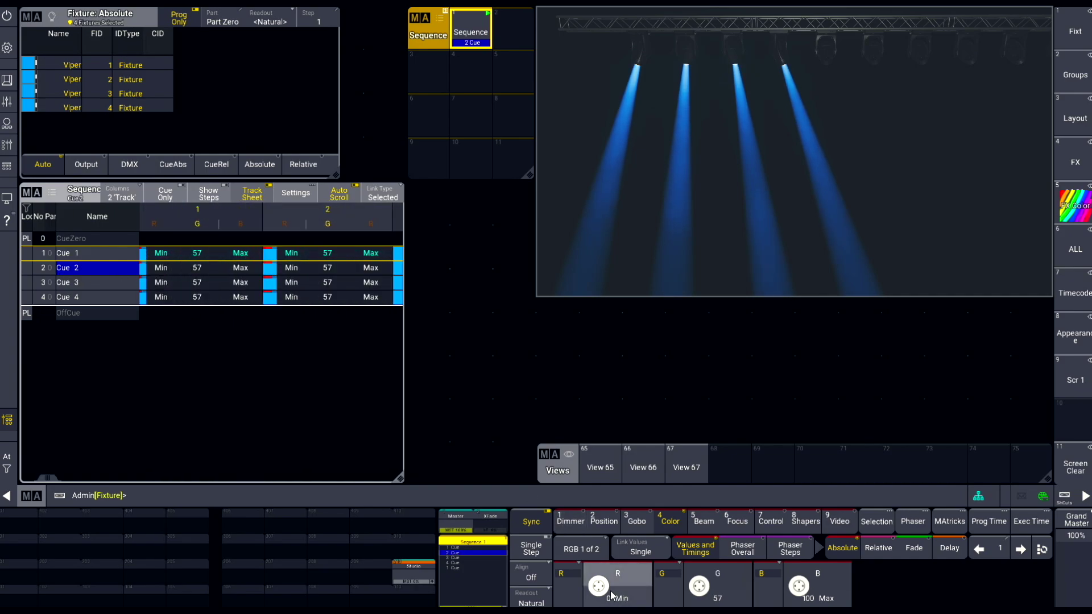
Raise the Vipers' red to RGB 89/0/0, merge it into Cue 3, then clear the programmer
{"action": "left_click_drag", "start_coordinate": [597, 585], "coordinate": [542, 472]}
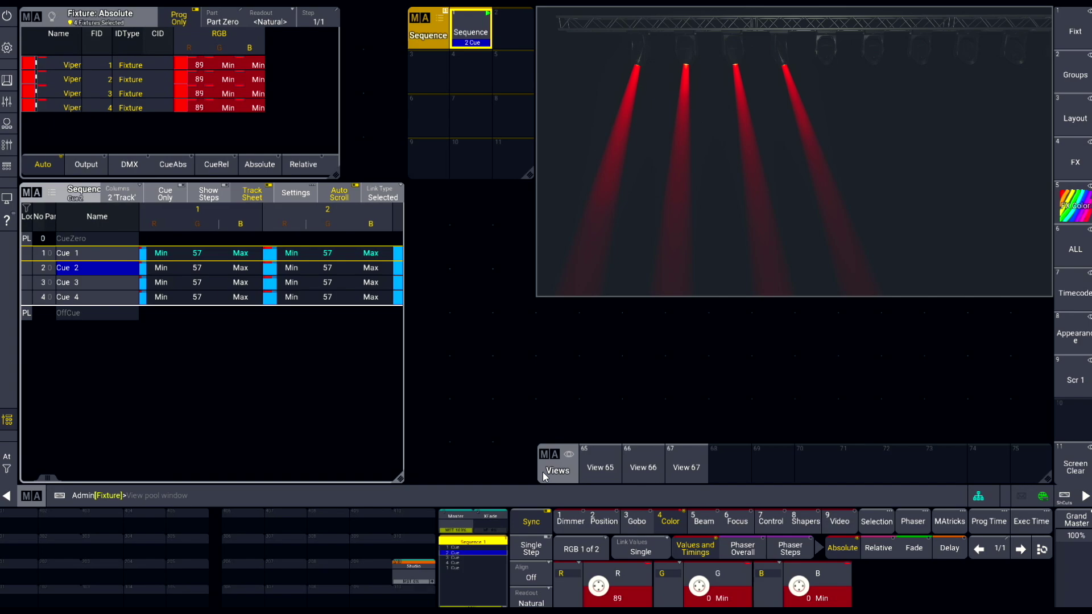
{"action": "left_click", "coordinate": [7, 80]}
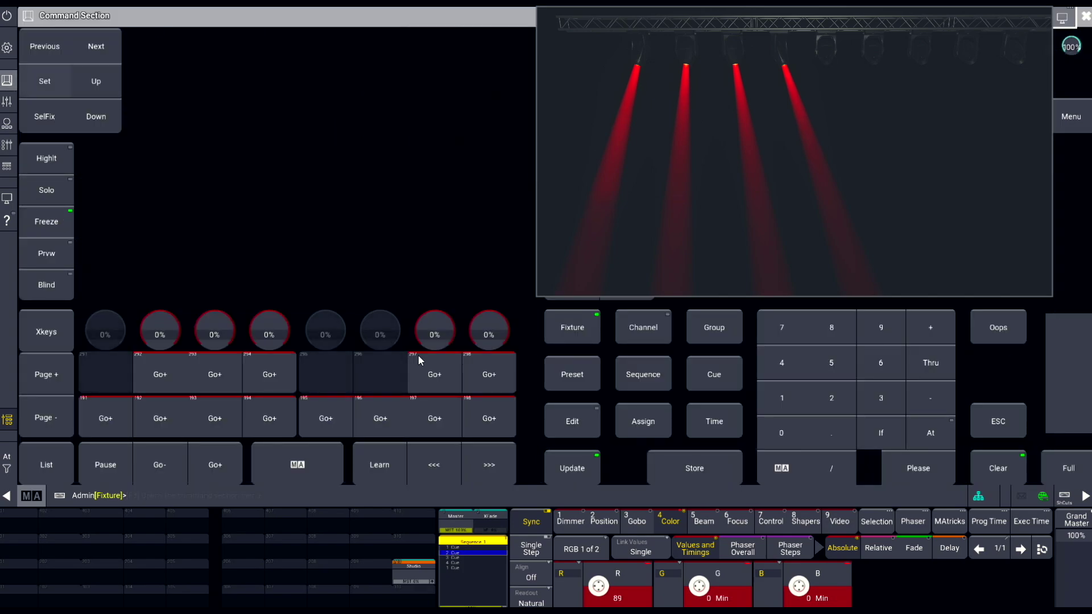
{"action": "left_click", "coordinate": [695, 468]}
{"action": "left_click", "coordinate": [713, 374]}
{"action": "left_click", "coordinate": [881, 398]}
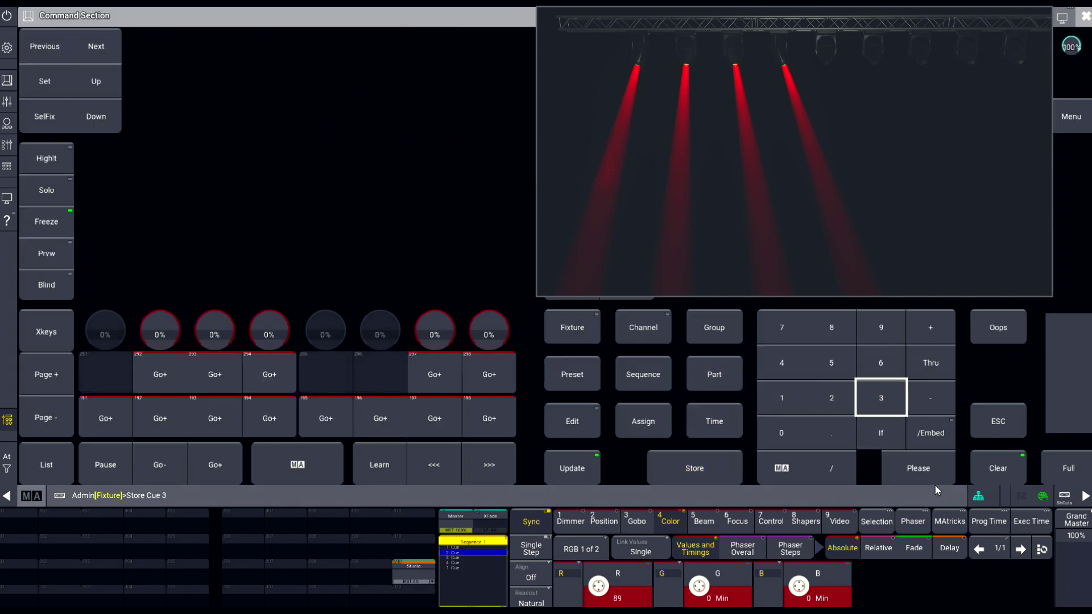
{"action": "left_click", "coordinate": [935, 482]}
{"action": "left_click", "coordinate": [489, 386]}
{"action": "left_click", "coordinate": [998, 468]}
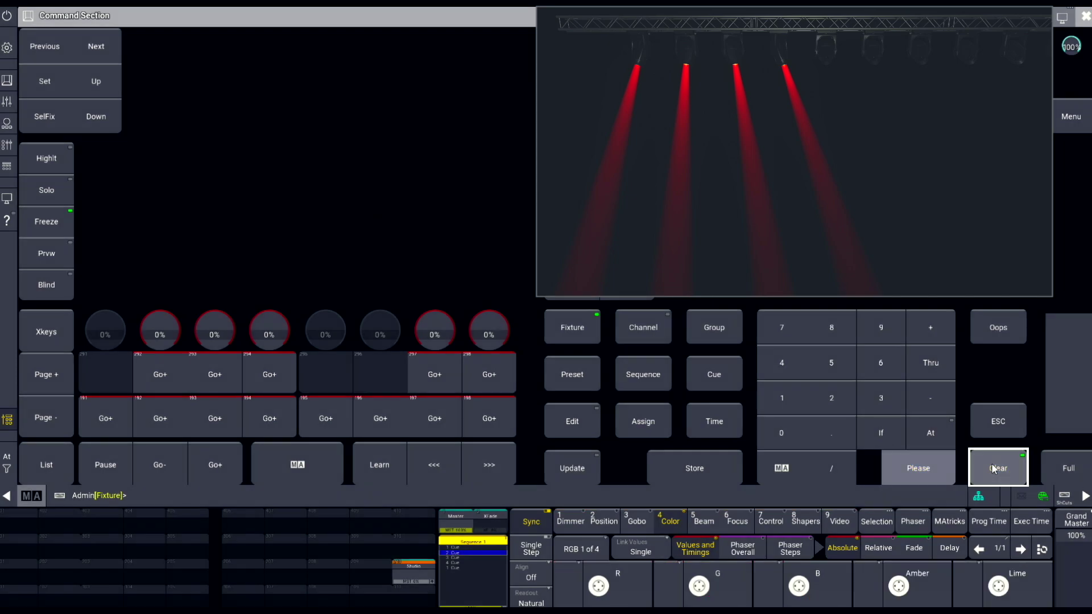
{"action": "left_click", "coordinate": [1085, 17]}
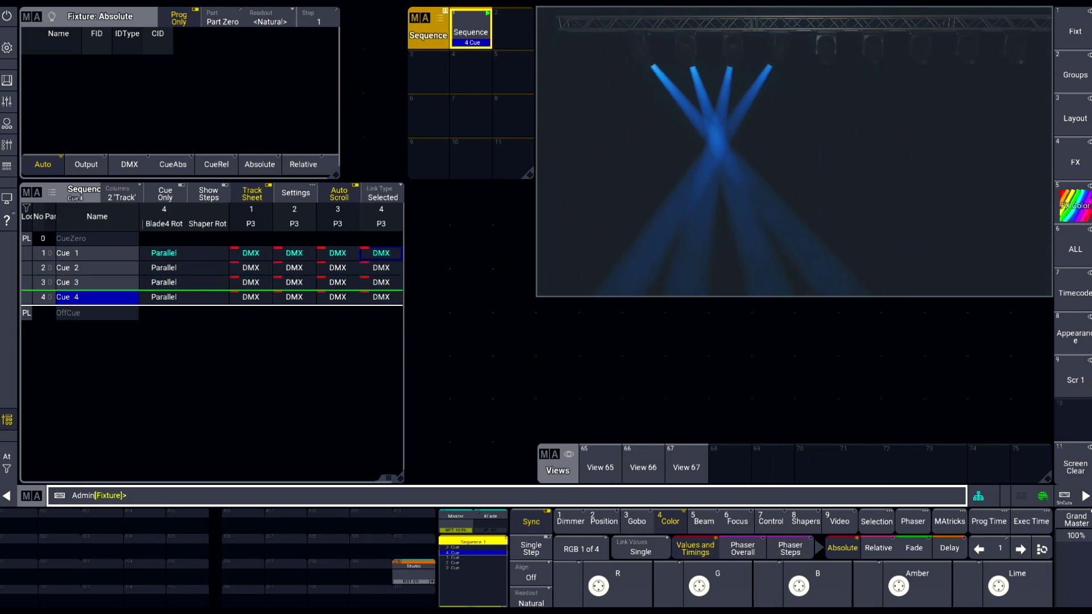
Oops eleven actions back to 'Fixture 1 Thru 4', returning Cue 3 to blue
{"action": "left_click", "coordinate": [383, 476]}
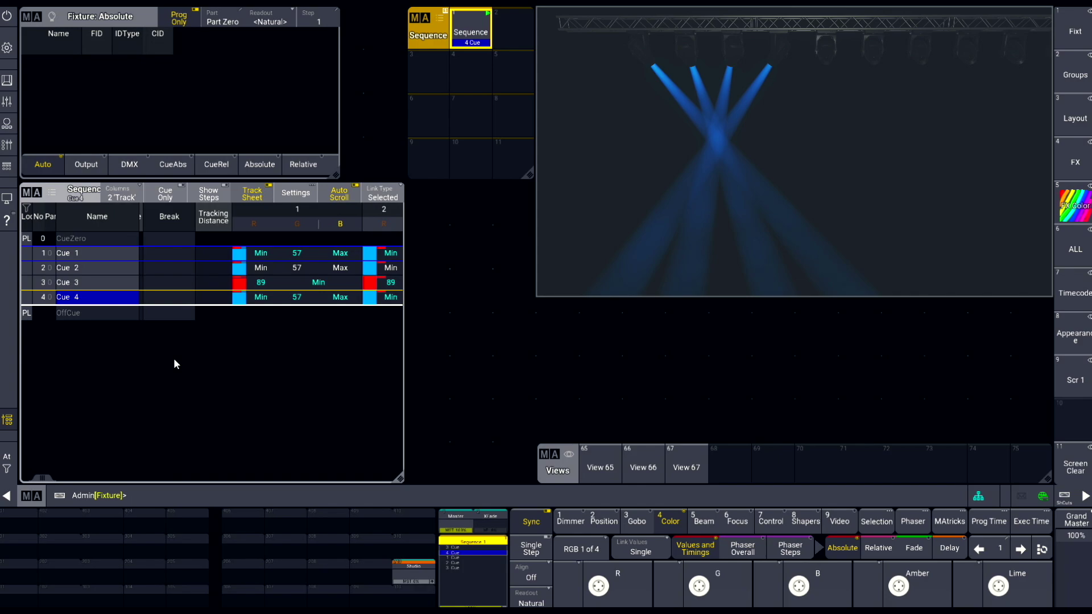
{"action": "key", "text": "BackSpace"}
{"action": "key", "text": "BackSpace"}
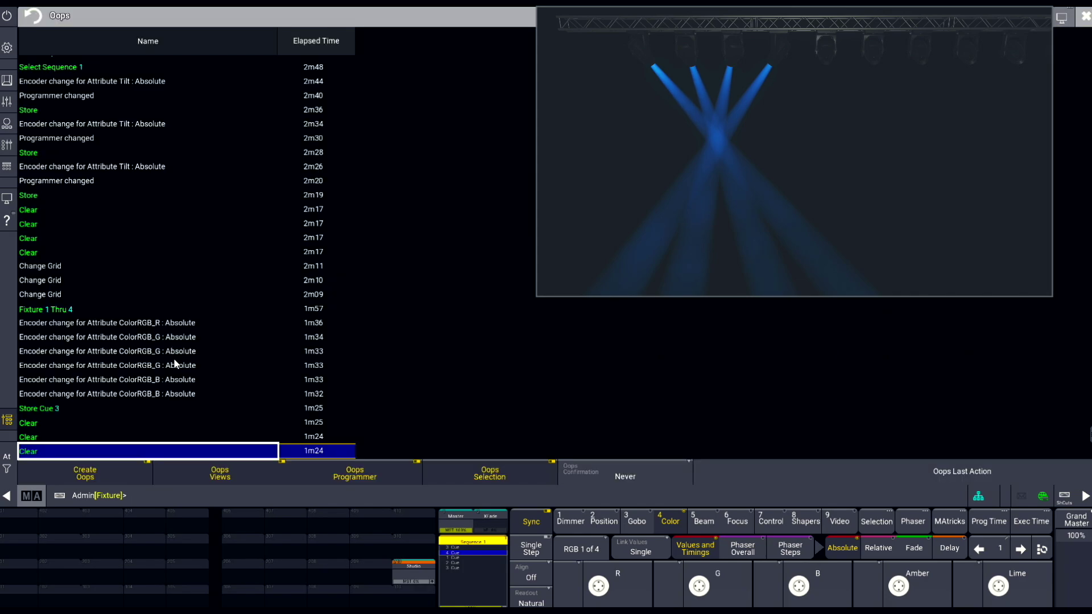
{"action": "left_click", "coordinate": [61, 311]}
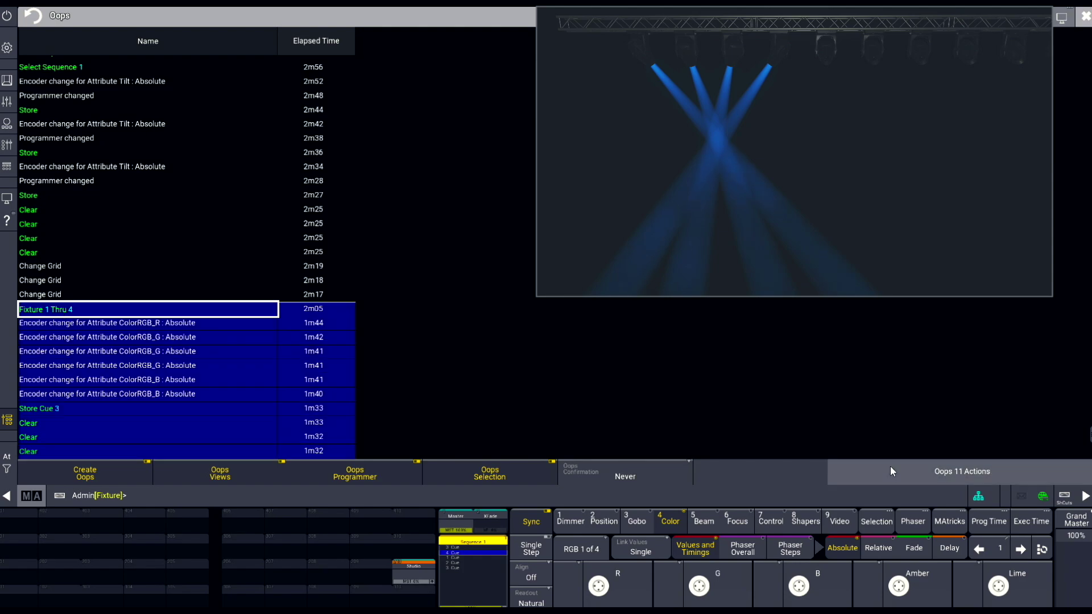
{"action": "left_click", "coordinate": [937, 464]}
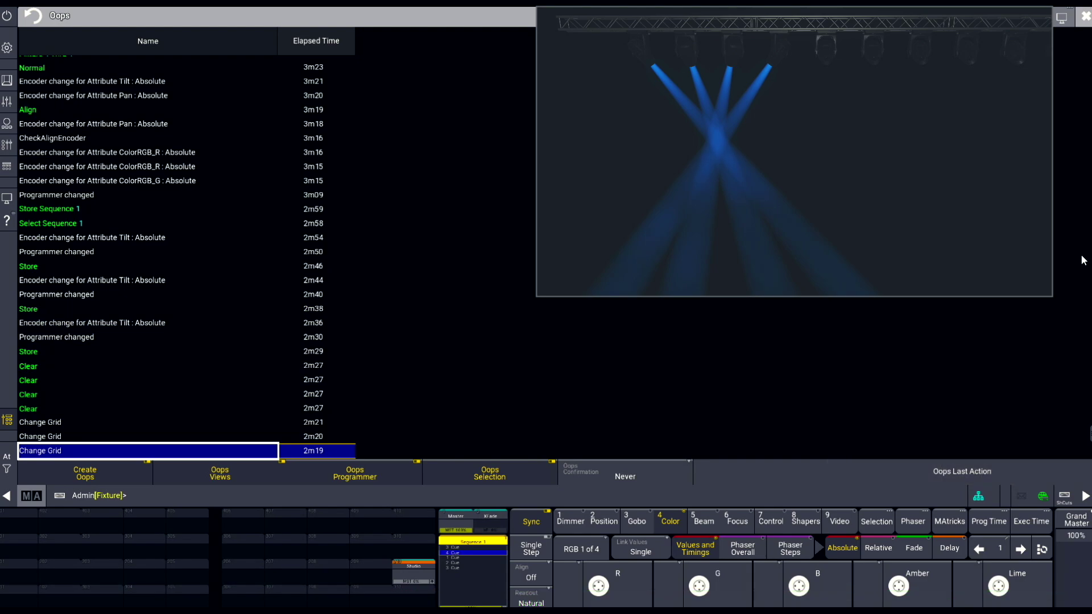
{"action": "left_click", "coordinate": [1083, 22]}
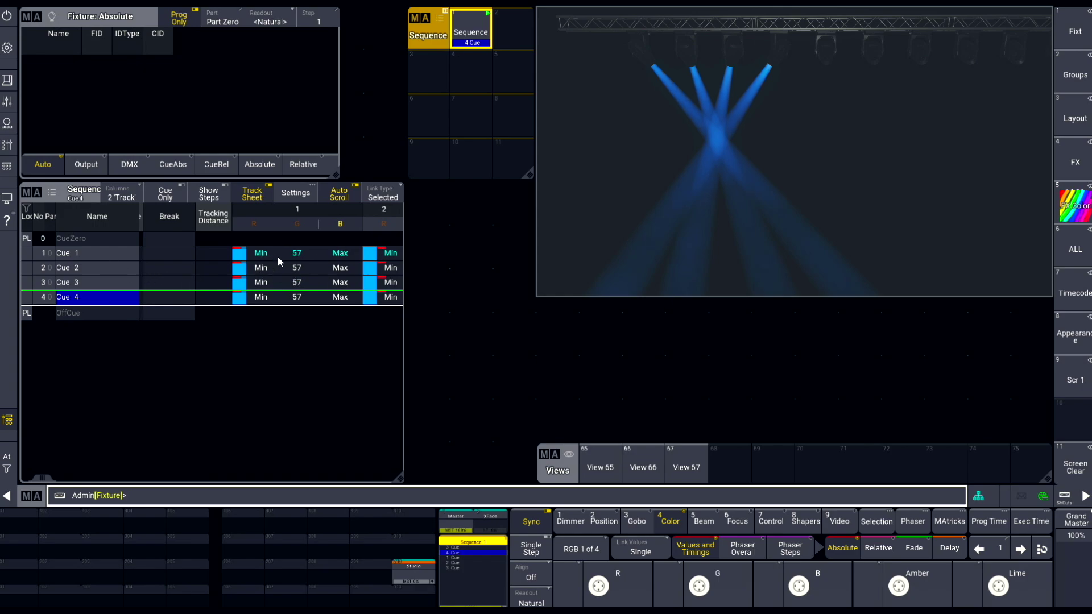
Run 'unblock cue 2 thru 4' on the command line
{"action": "left_click_drag", "start_coordinate": [348, 285], "coordinate": [232, 269]}
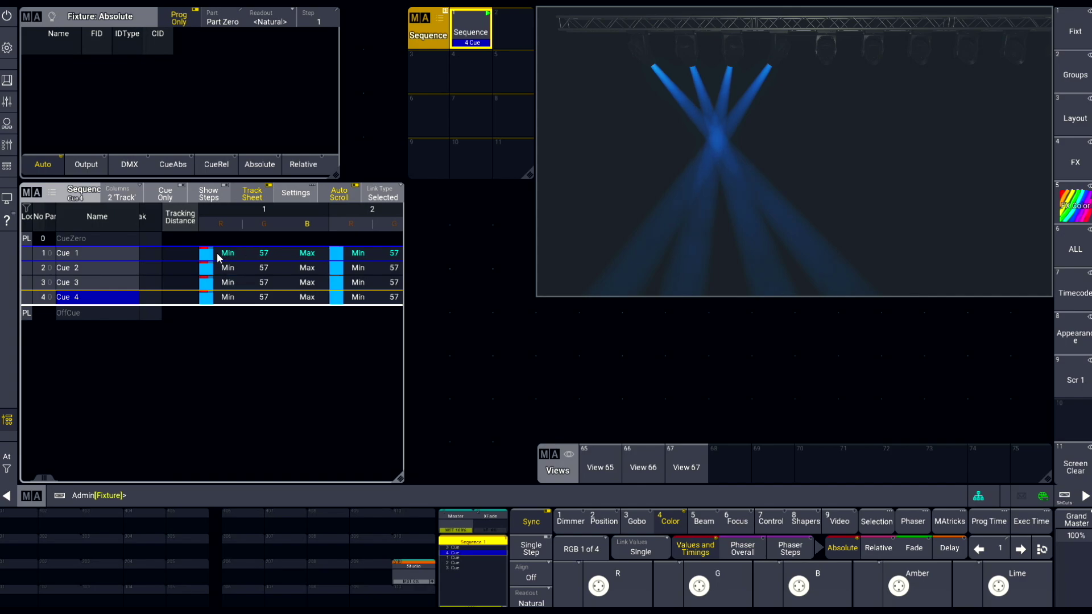
{"action": "left_click", "coordinate": [242, 493]}
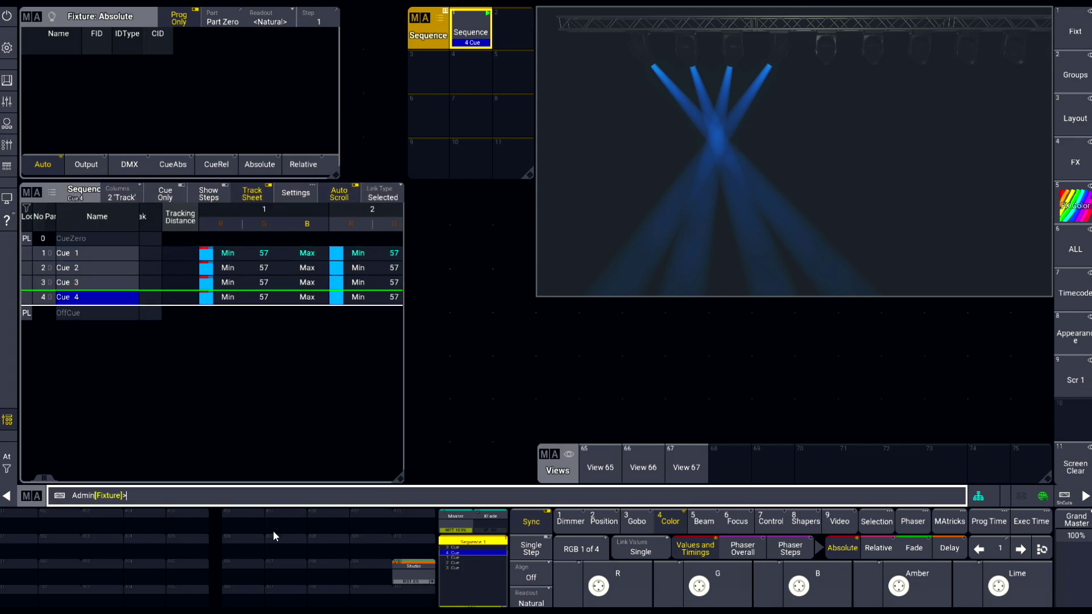
{"action": "type", "text": "unblock"}
{"action": "type", "text": " cue 2"}
{"action": "type", "text": " thru"}
{"action": "type", "text": " 4"}
{"action": "key", "text": "Return"}
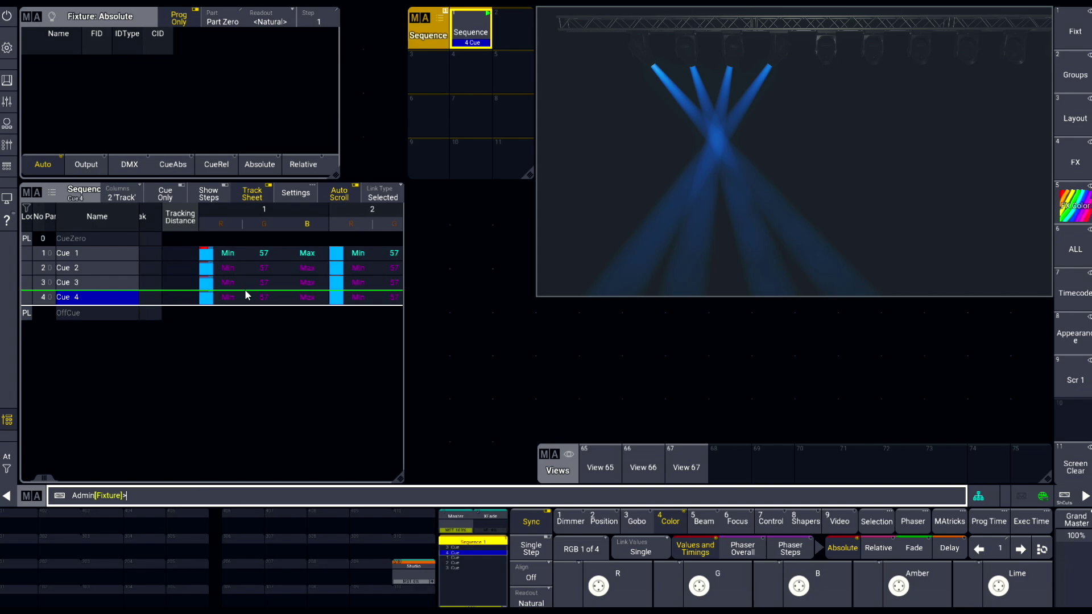
Jump playback to Cue 1 and select fixtures 1 Thru 4
{"action": "left_click", "coordinate": [243, 247]}
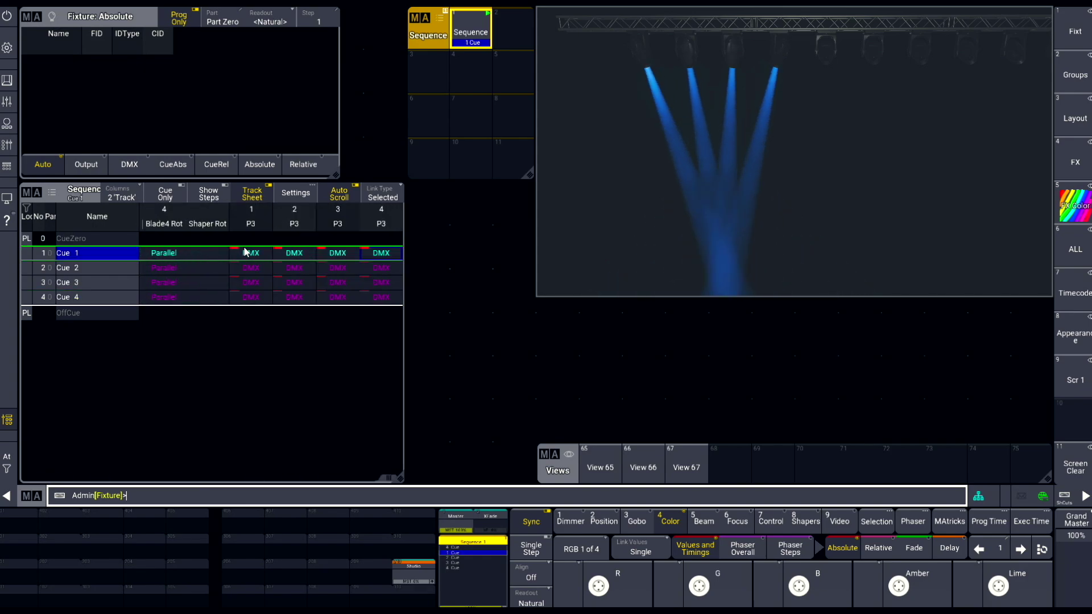
{"action": "type", "text": "1 Thru 4"}
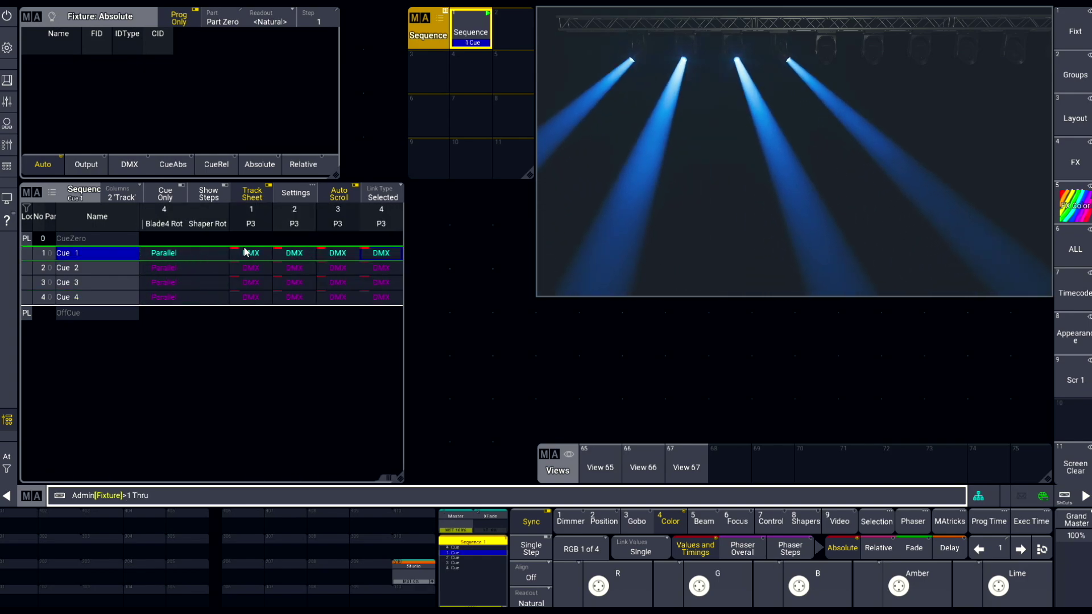
{"action": "key", "text": "Return"}
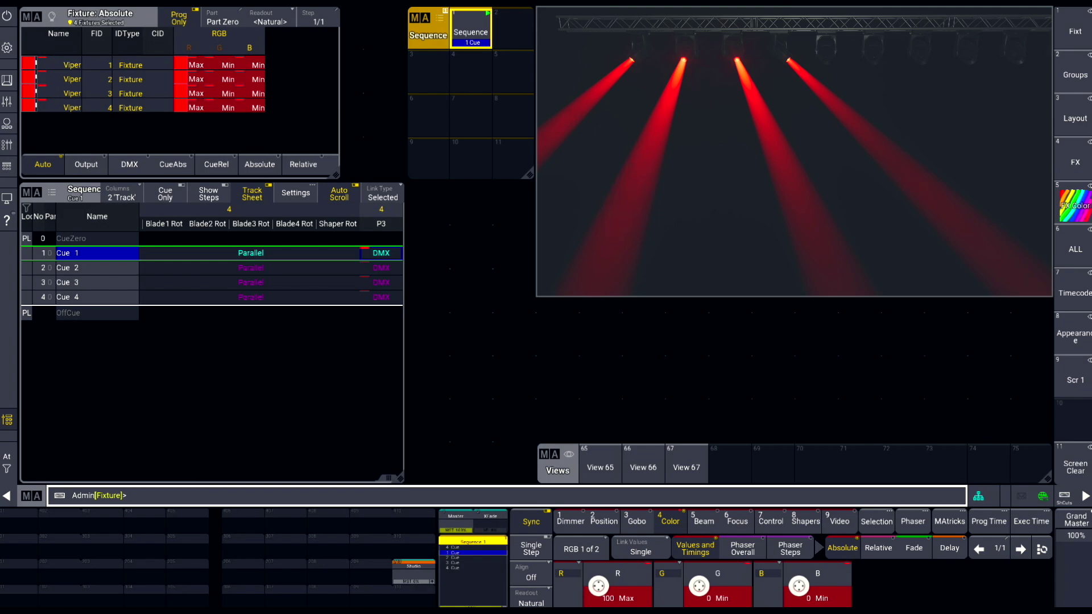
Merge the red (RGB 100/0/0) into Cue 1 and clear the programmer
{"action": "left_click", "coordinate": [7, 81]}
{"action": "left_click", "coordinate": [671, 466]}
{"action": "left_click", "coordinate": [714, 375]}
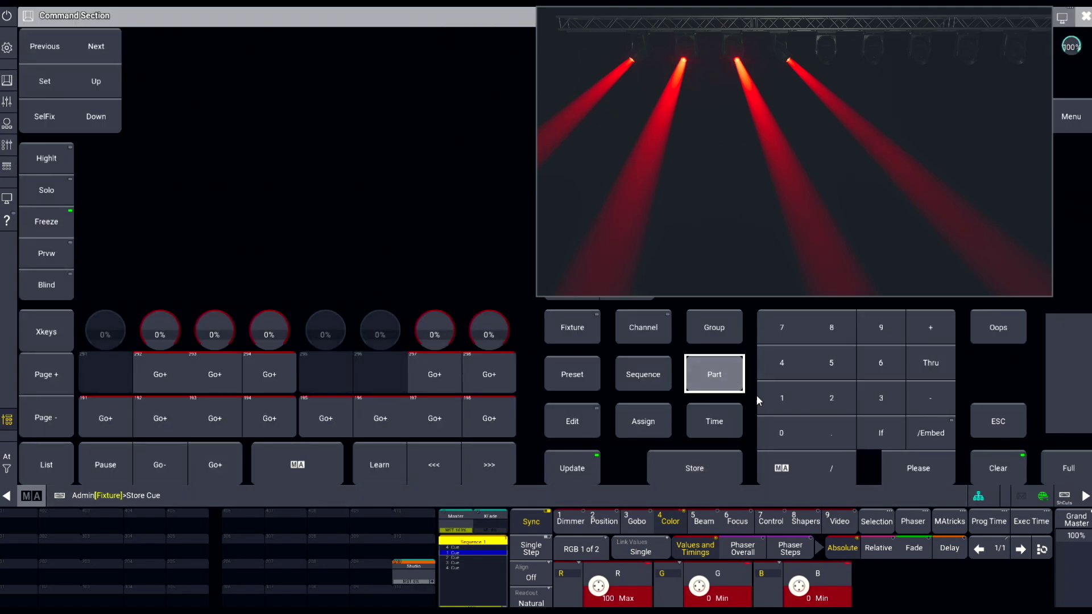
{"action": "left_click", "coordinate": [781, 397]}
{"action": "left_click", "coordinate": [921, 472]}
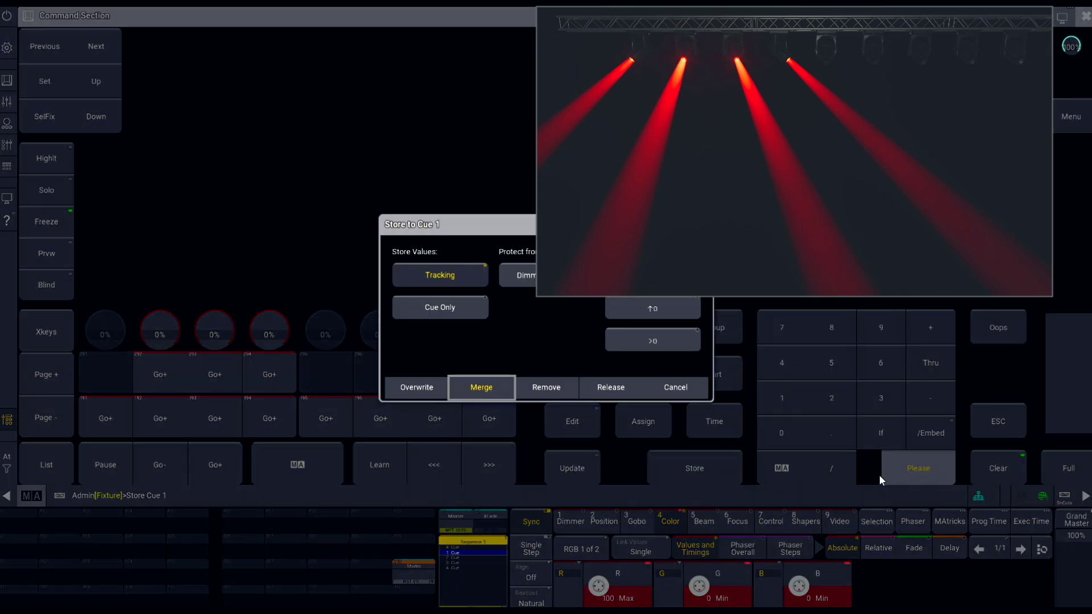
{"action": "left_click", "coordinate": [492, 385]}
{"action": "left_click", "coordinate": [998, 467]}
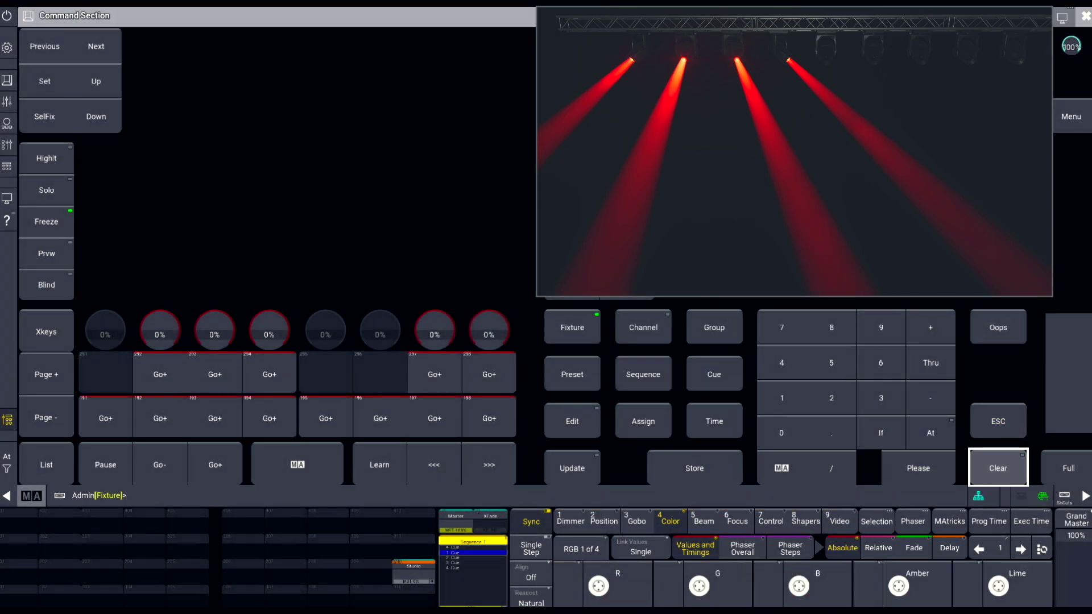
{"action": "left_click", "coordinate": [1085, 16]}
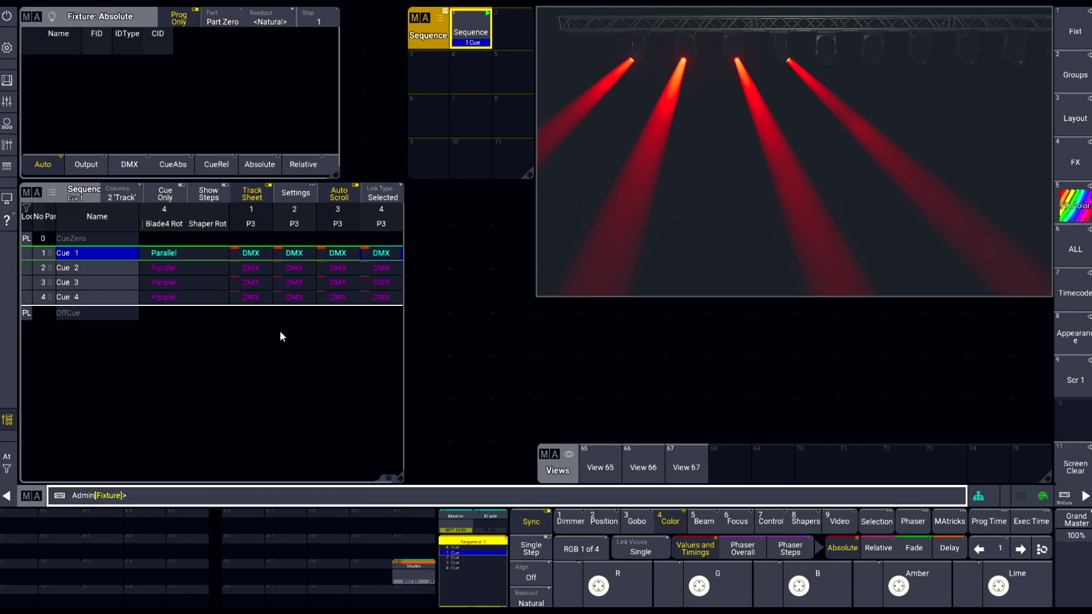
Advance playback with Go+ and scroll the track sheet to the colour columns
{"action": "key", "text": "space"}
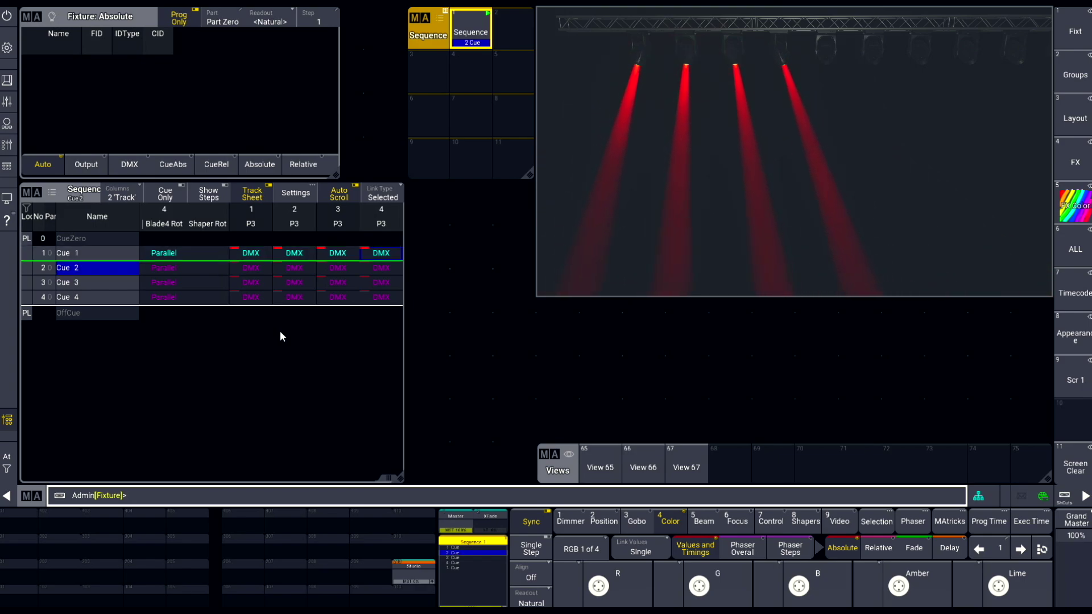
{"action": "key", "text": "space"}
{"action": "key", "text": "space"}
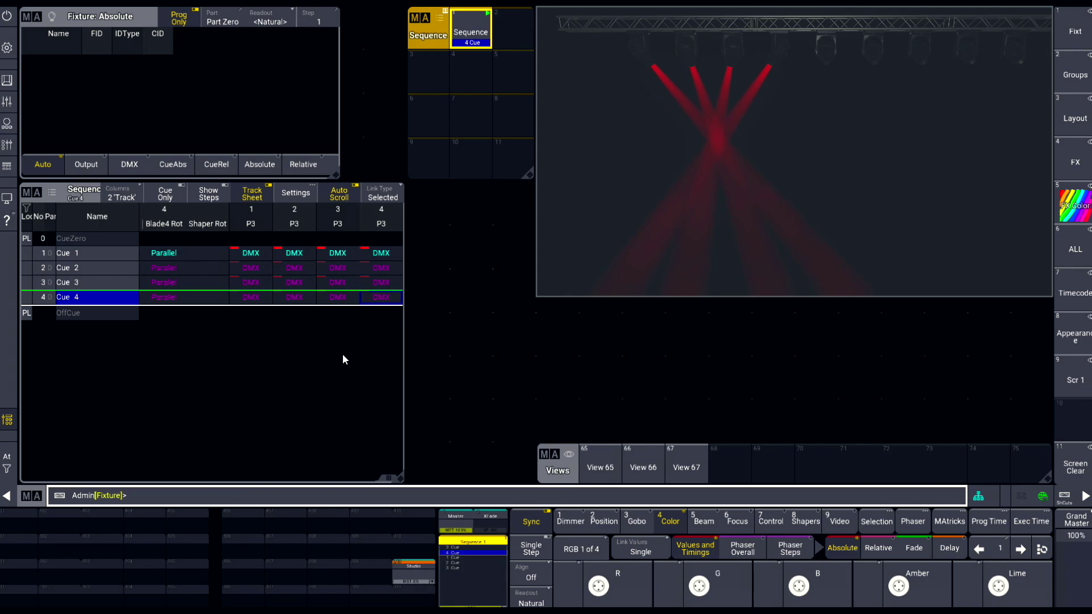
{"action": "left_click_drag", "start_coordinate": [387, 478], "coordinate": [43, 476]}
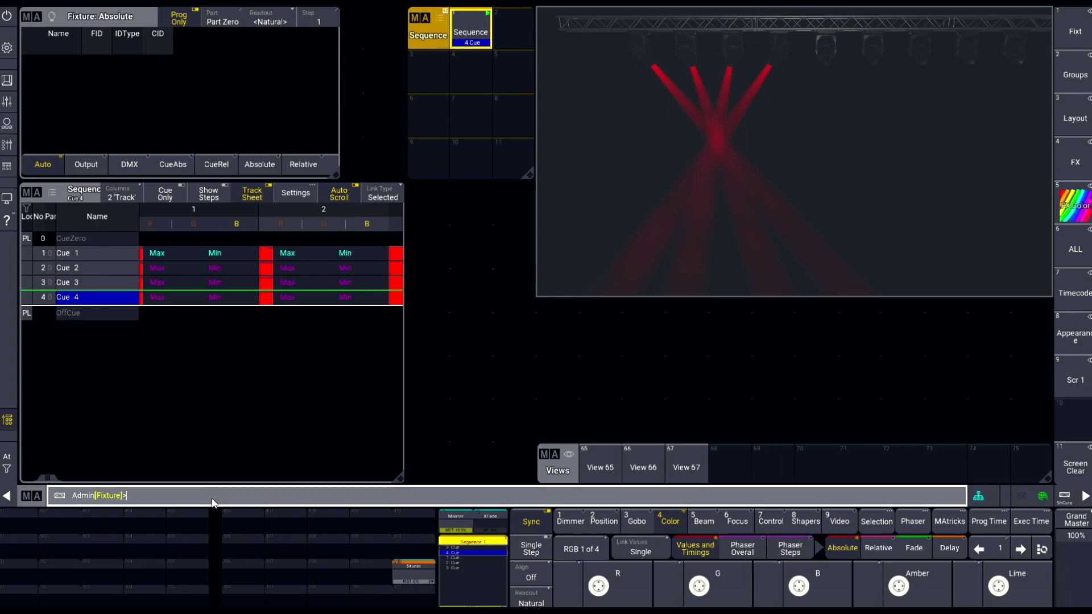
Run 'block cue thru' so Cues 2–4 hold red Max and green Min as hard values
{"action": "type", "text": "block cue th"}
{"action": "type", "text": "ru"}
{"action": "key", "text": "Return"}
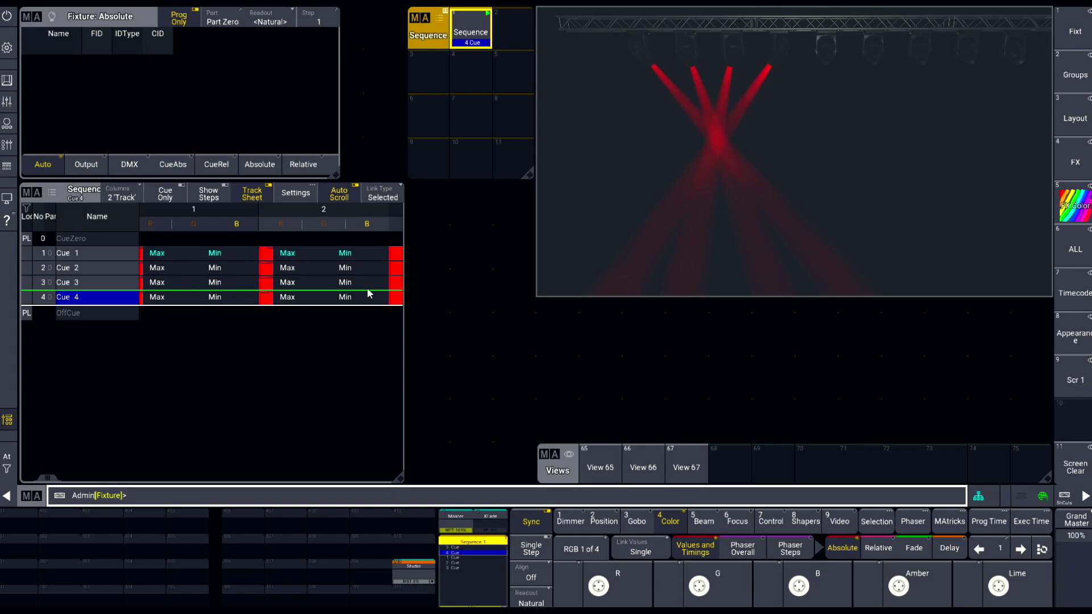
{"action": "scroll", "coordinate": [366, 294], "scroll_direction": "left", "scroll_amount": 5}
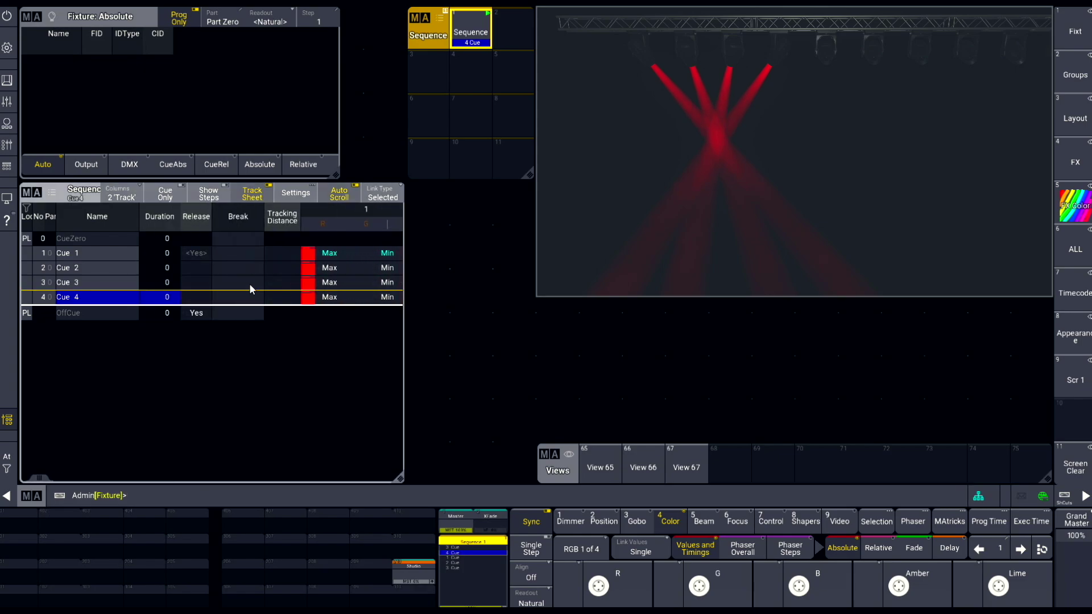
{"action": "scroll", "coordinate": [250, 289], "scroll_direction": "right", "scroll_amount": 5}
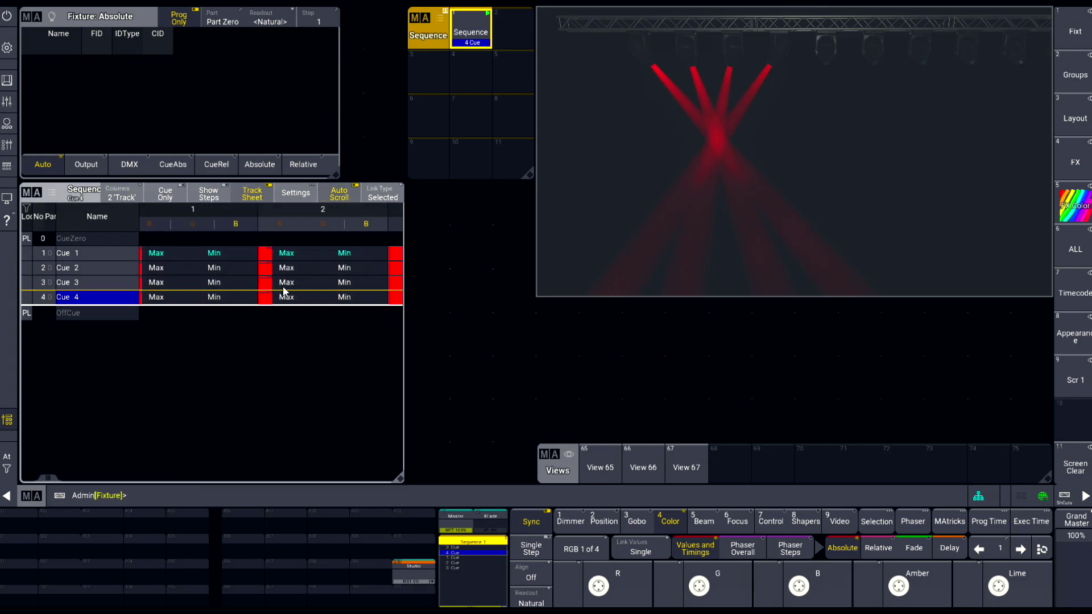